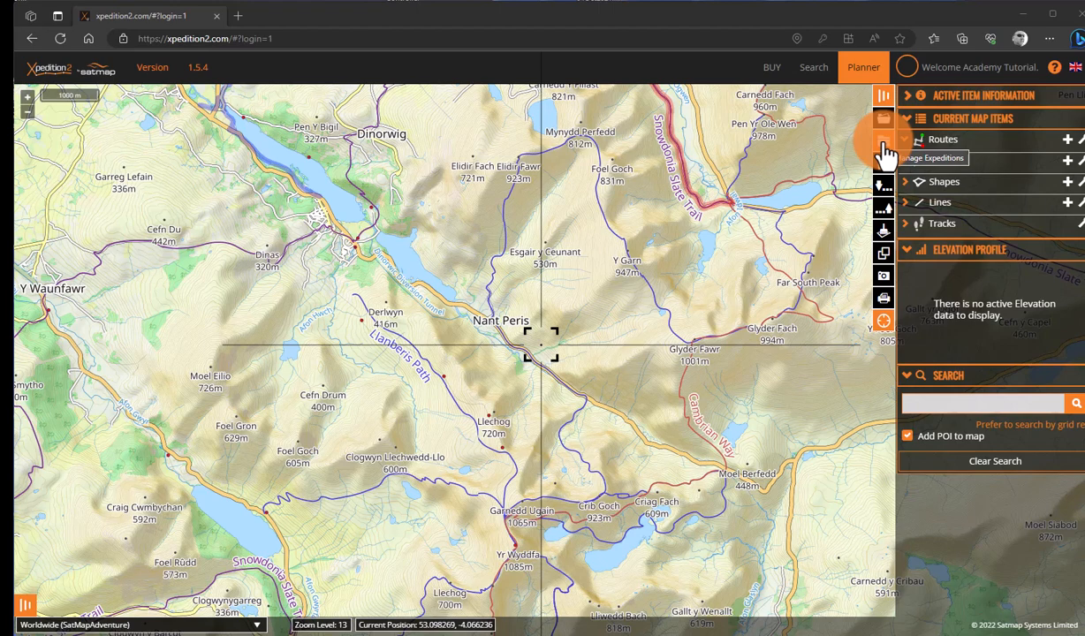
Open the expedition manager and add a new expedition folder named Loch Golihead under My Stuff.
{"action": "left_click", "coordinate": [884, 145]}
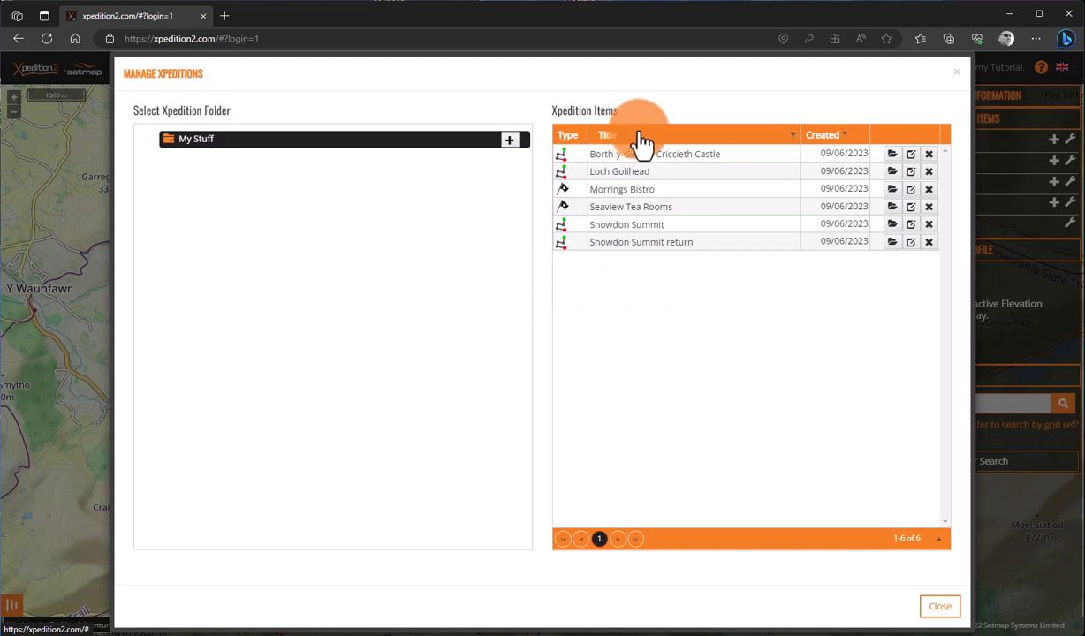
{"action": "left_click", "coordinate": [607, 188]}
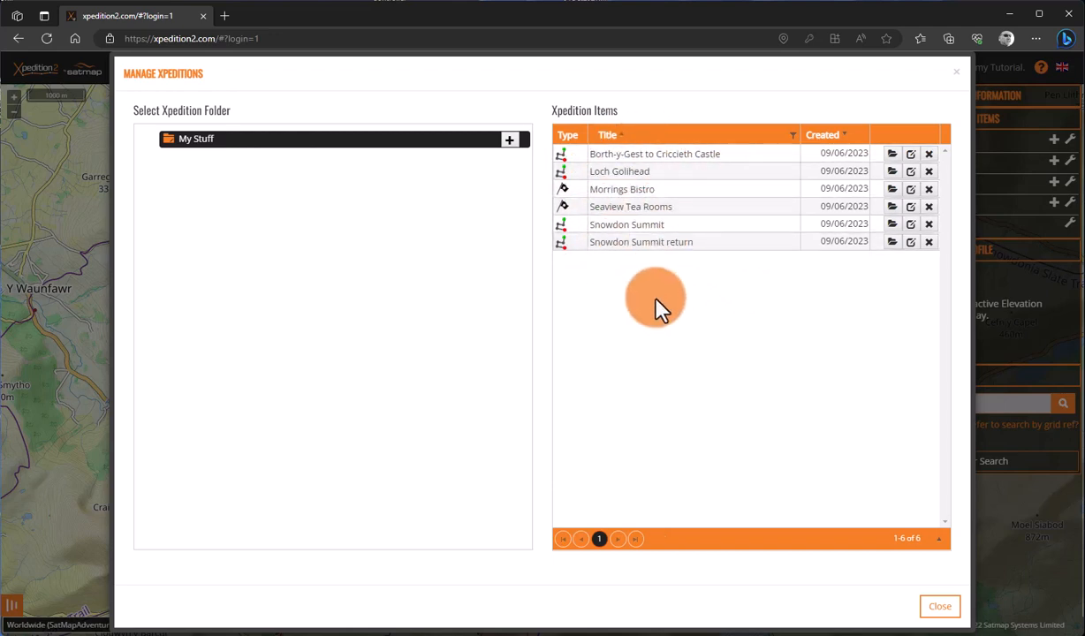
{"action": "left_click", "coordinate": [508, 141]}
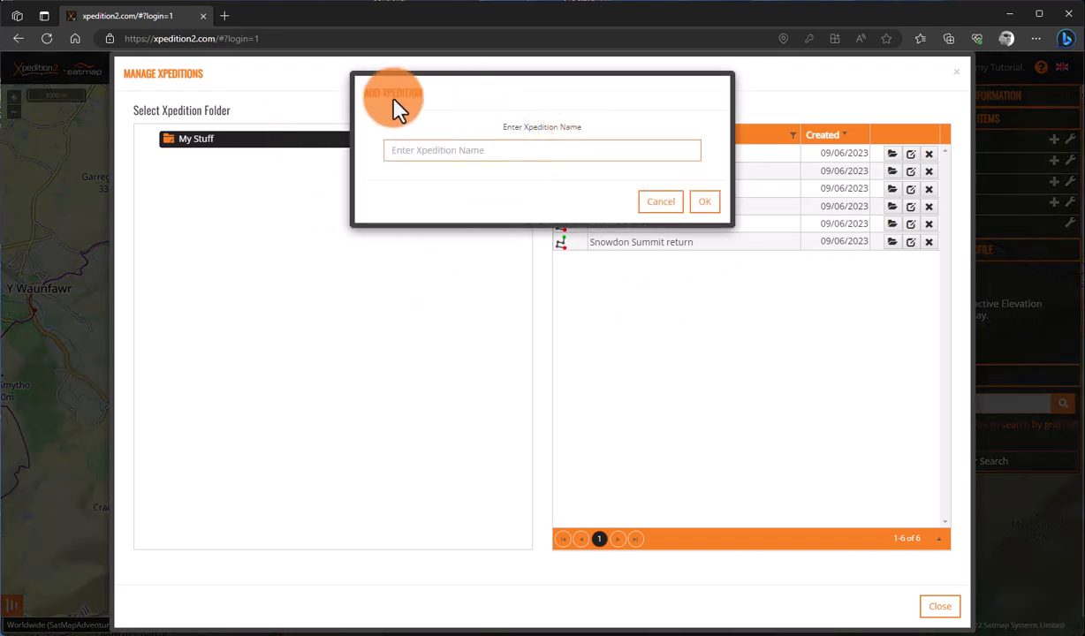
{"action": "left_click", "coordinate": [504, 152]}
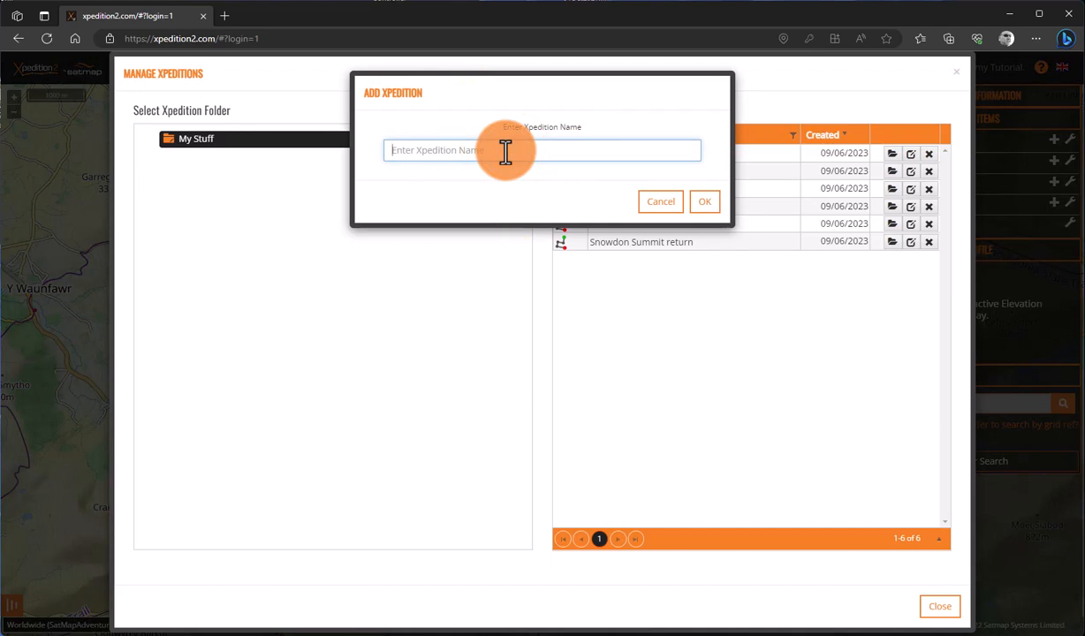
{"action": "type", "text": "Loch Golihead"}
{"action": "left_click", "coordinate": [706, 205]}
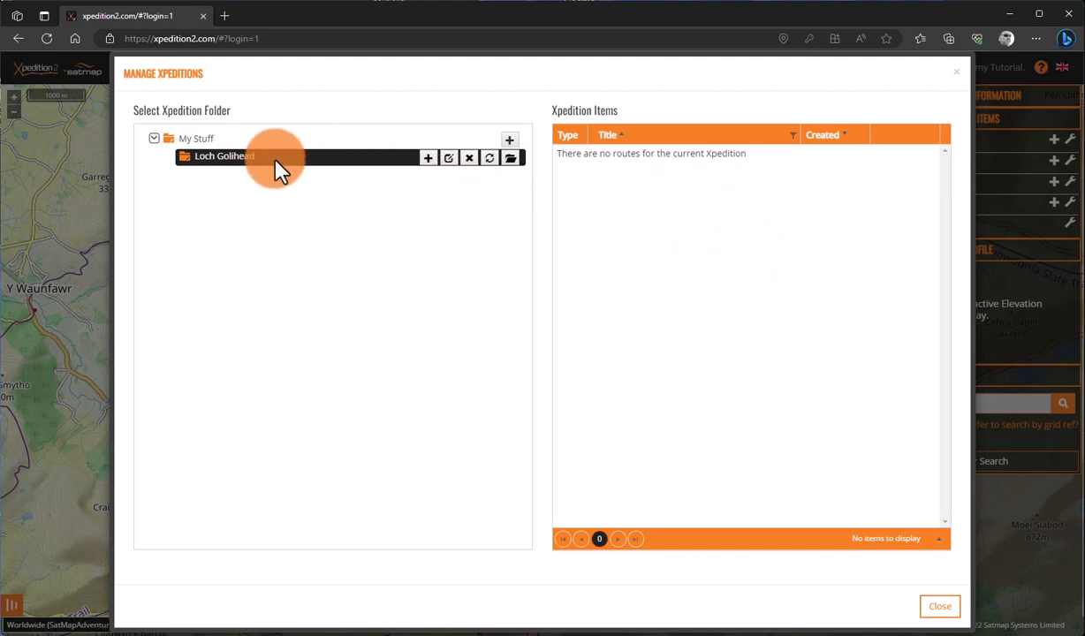
Move the Loch Golihead route from My Stuff into the Loch Golihead folder and view that folder's items.
{"action": "left_click", "coordinate": [200, 141]}
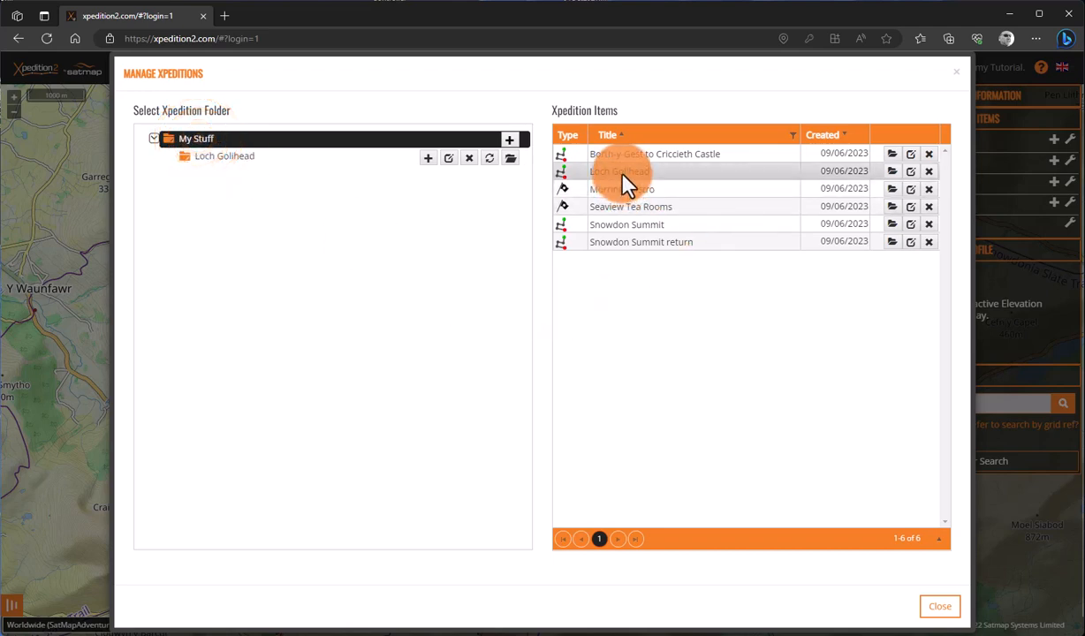
{"action": "left_click_drag", "start_coordinate": [622, 174], "coordinate": [237, 162]}
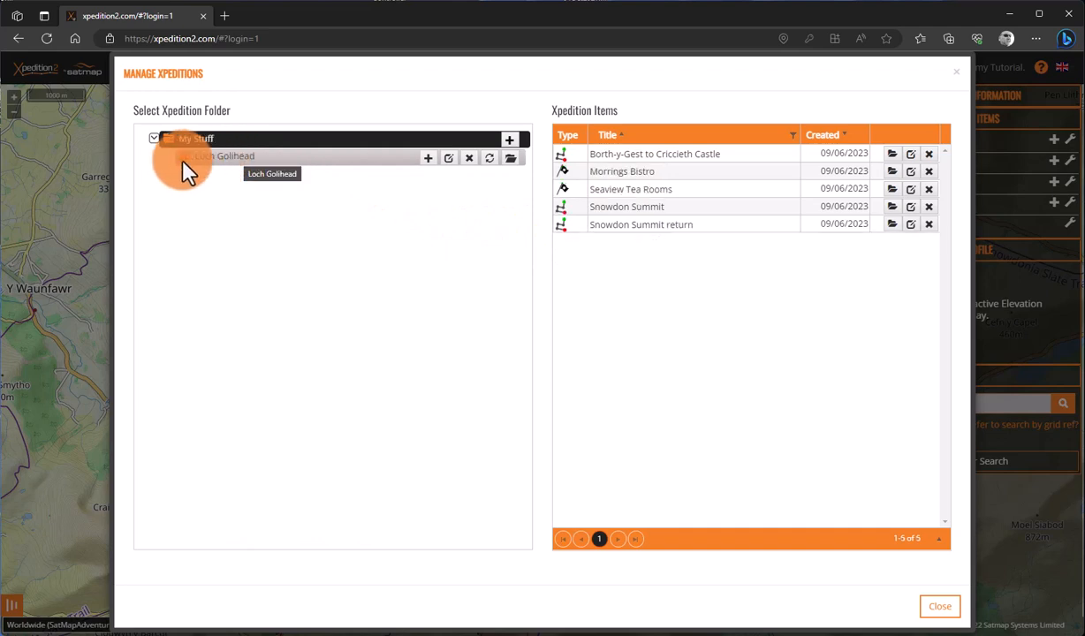
{"action": "left_click", "coordinate": [212, 157]}
{"action": "left_click", "coordinate": [620, 155]}
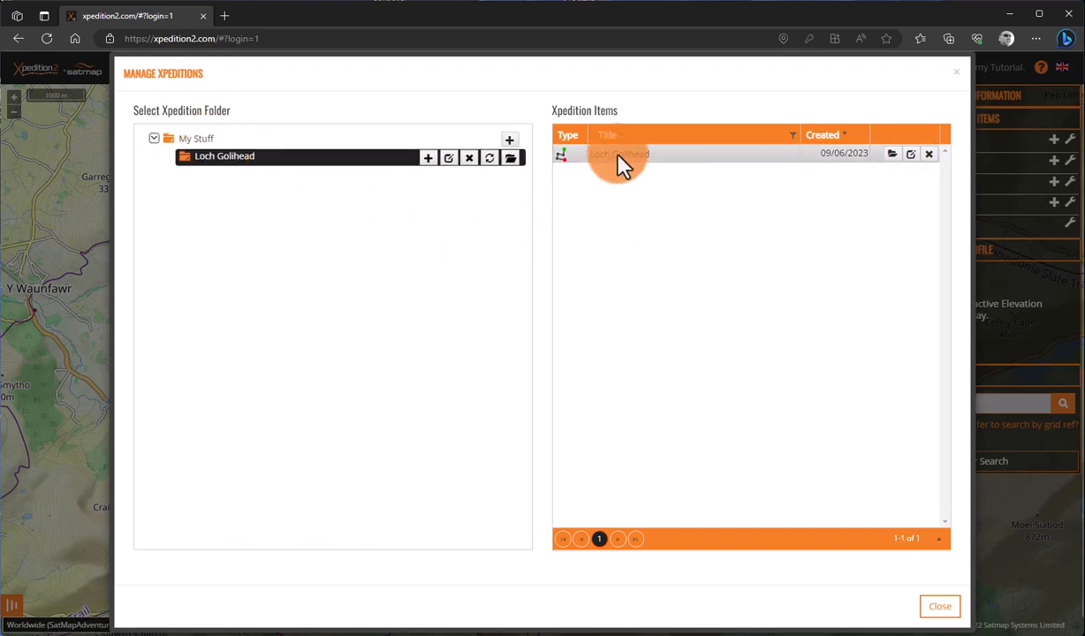
{"action": "left_click", "coordinate": [227, 162]}
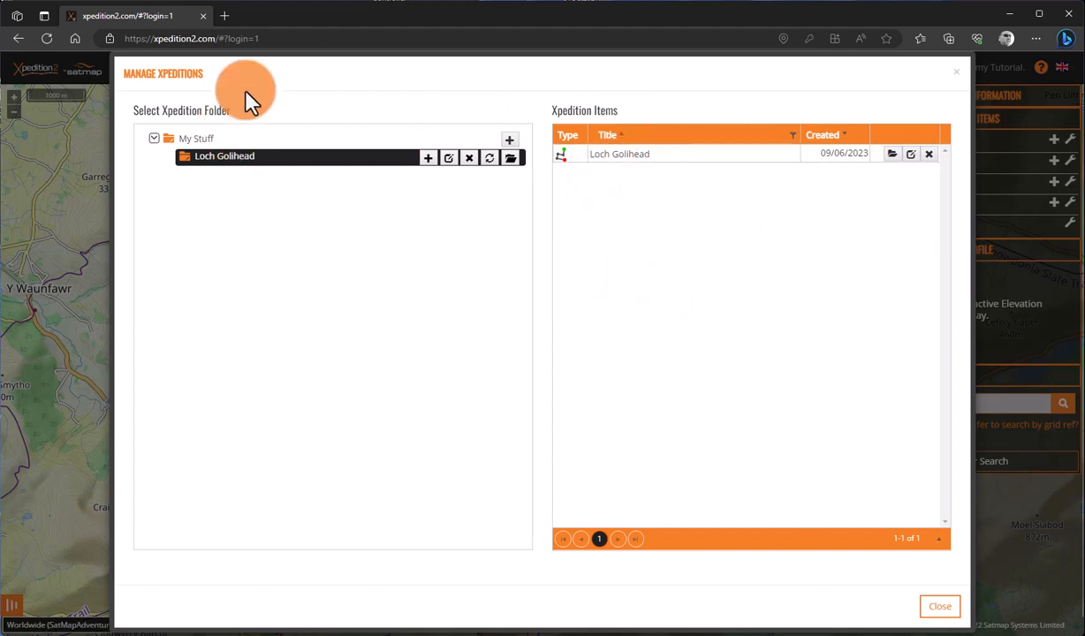
Add a second expedition folder named Snowdon Summit under My Stuff.
{"action": "left_click", "coordinate": [191, 142]}
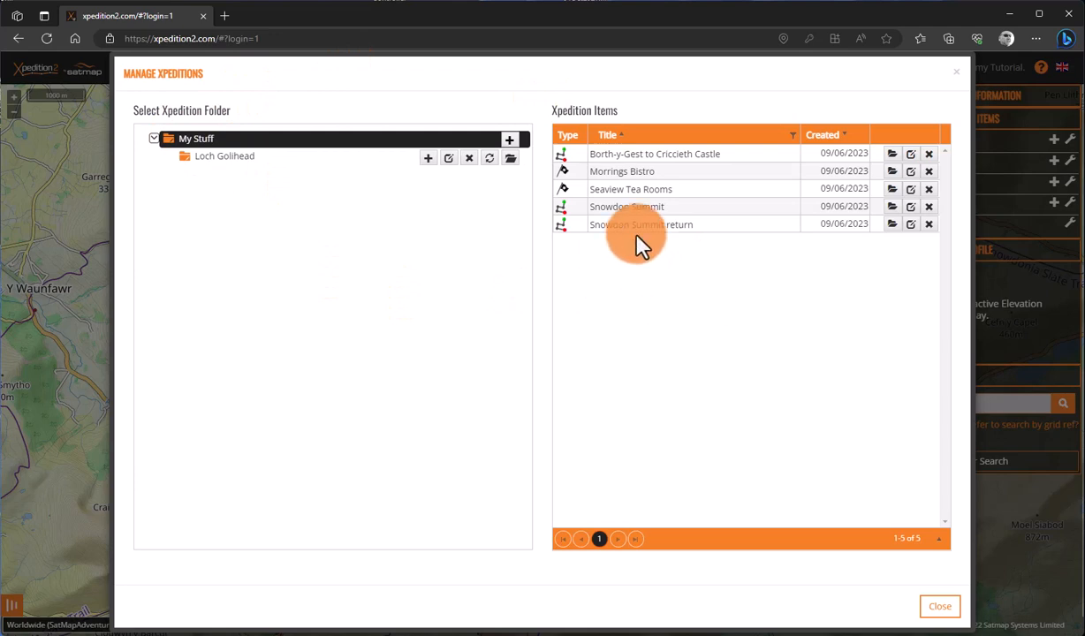
{"action": "left_click", "coordinate": [512, 141]}
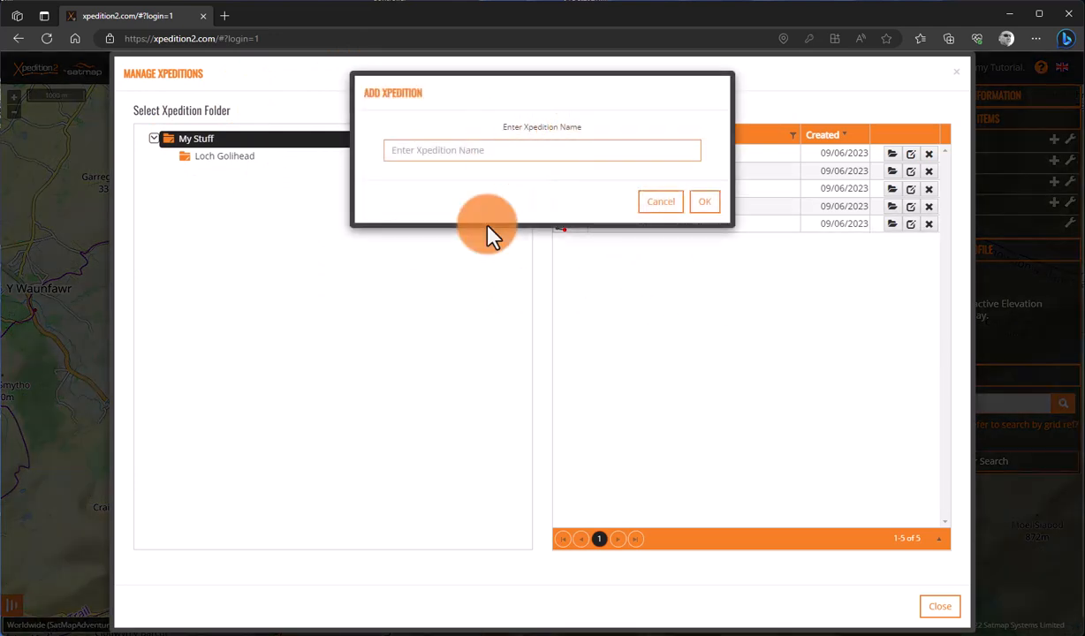
{"action": "left_click", "coordinate": [523, 152]}
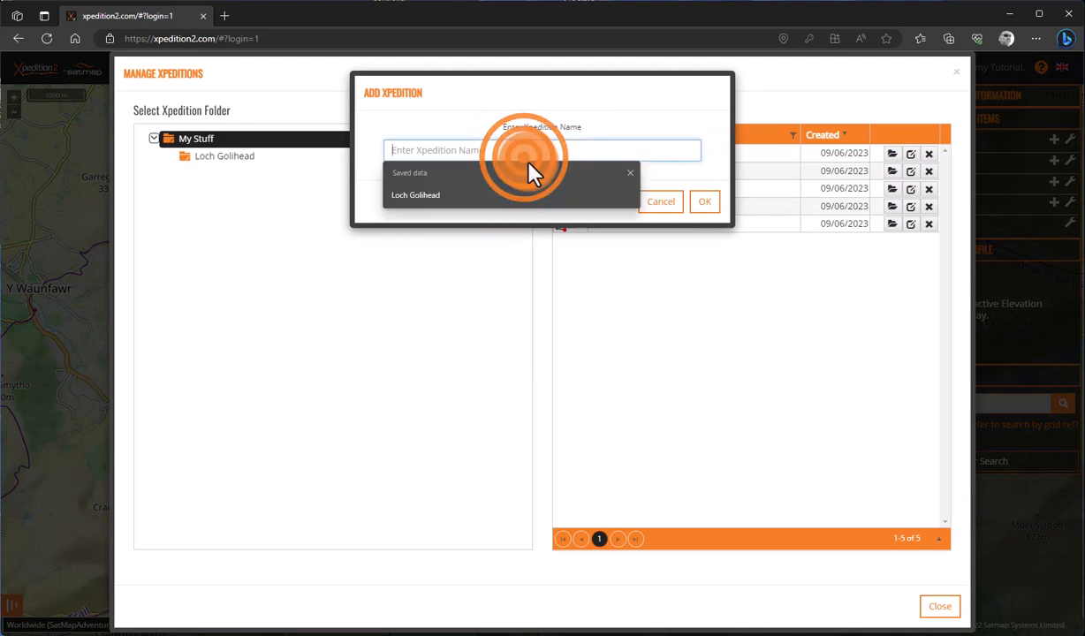
{"action": "type", "text": "Snowdon Summit"}
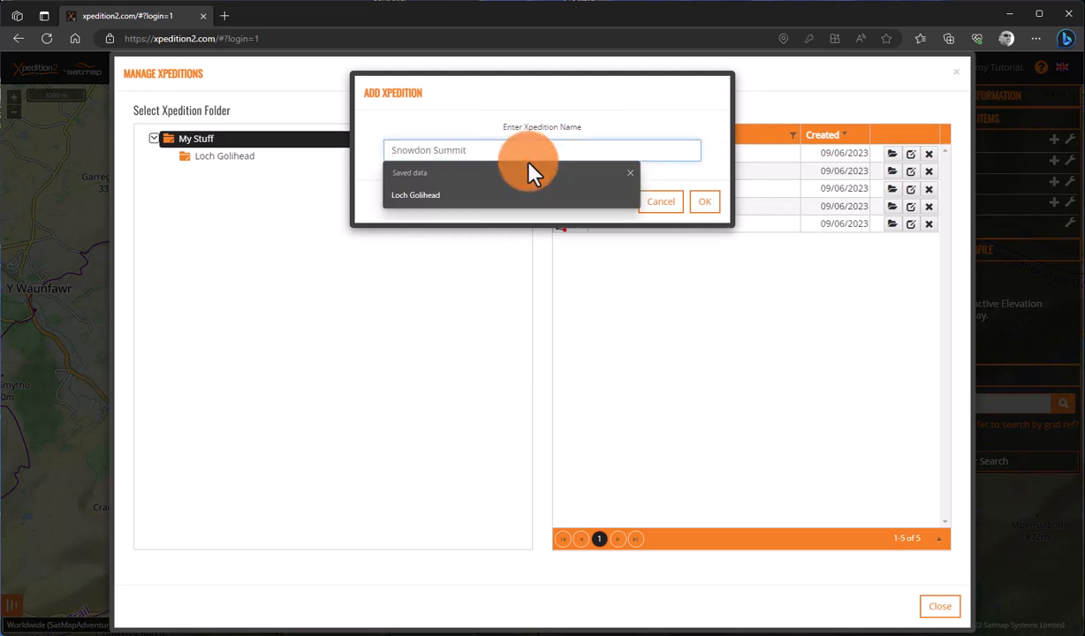
{"action": "left_click", "coordinate": [712, 203]}
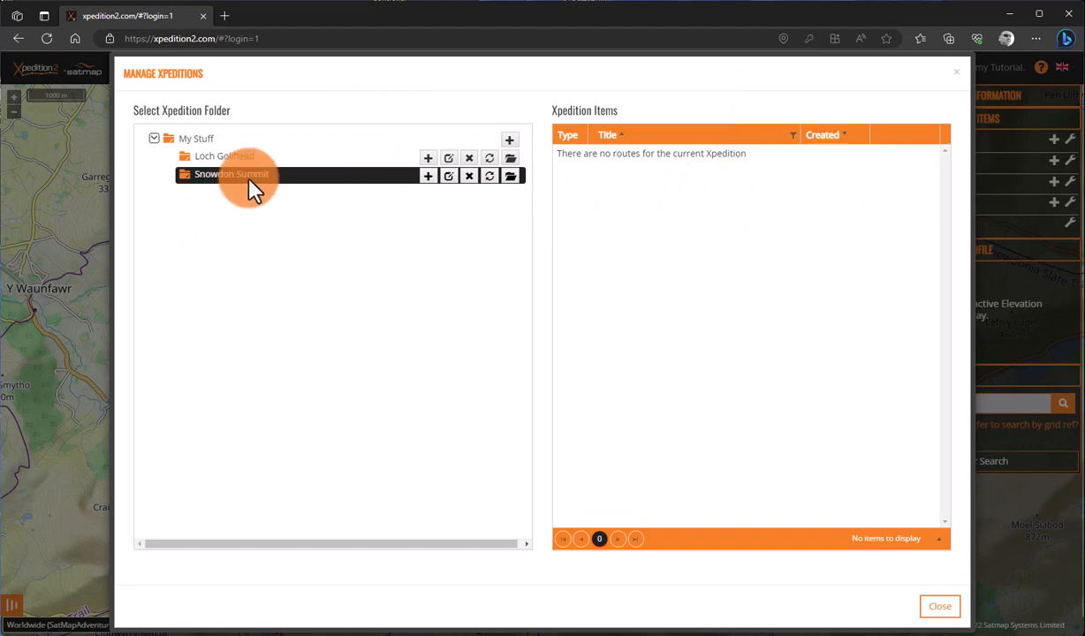
Move the Snowdon Summit return and Snowdon Summit routes from My Stuff into the Snowdon Summit folder, and open that folder.
{"action": "left_click", "coordinate": [172, 139]}
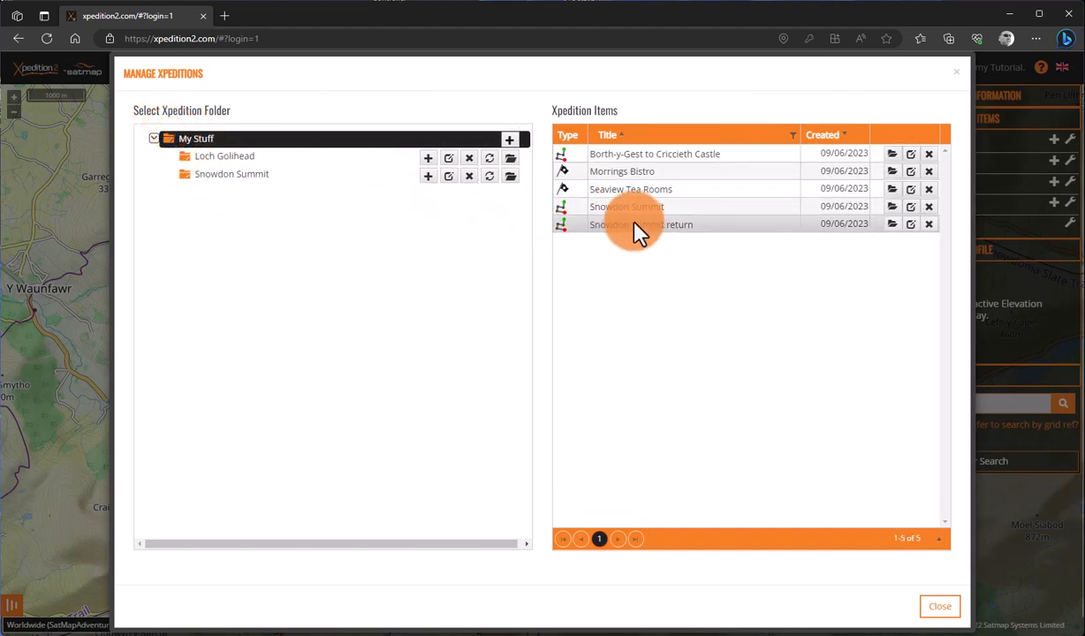
{"action": "left_click_drag", "start_coordinate": [632, 224], "coordinate": [221, 186]}
{"action": "left_click_drag", "start_coordinate": [612, 212], "coordinate": [203, 175]}
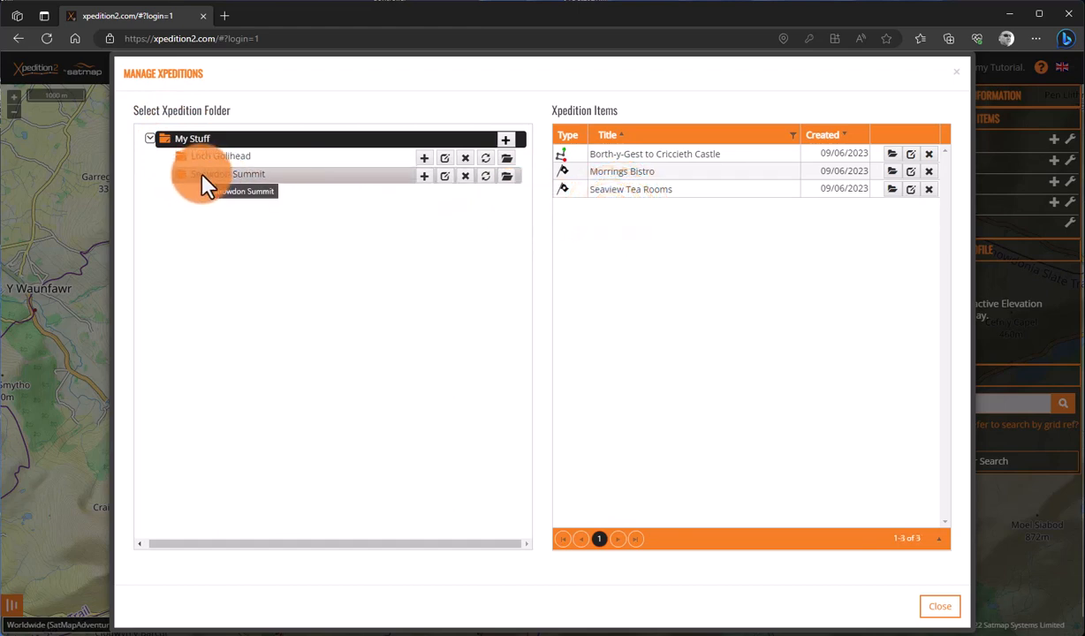
{"action": "left_click", "coordinate": [186, 178]}
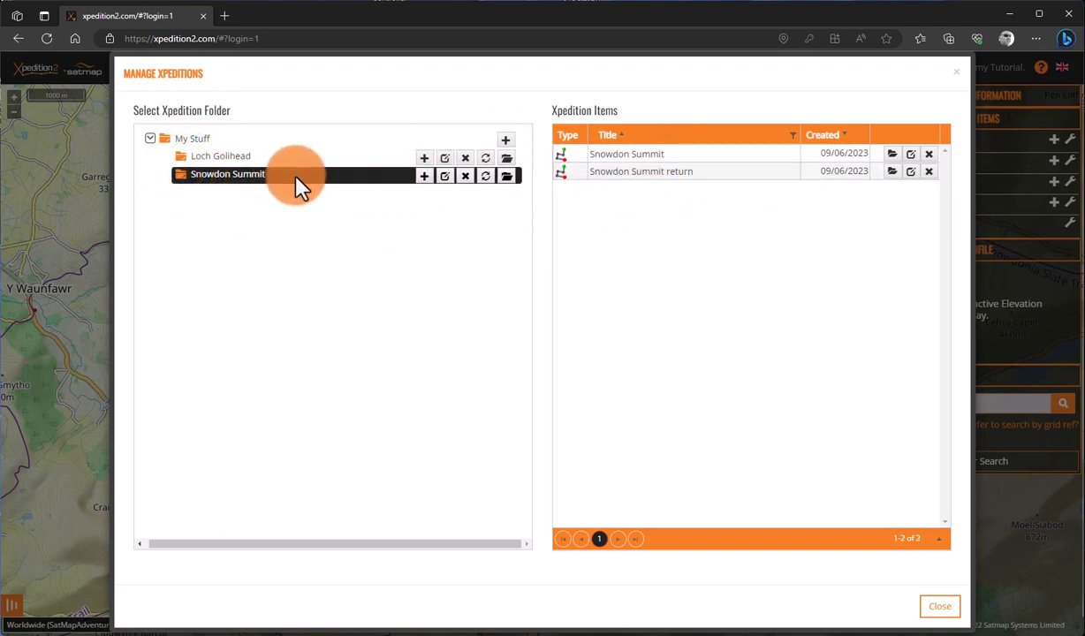
Add a third expedition folder named Borth Y Gest under My Stuff.
{"action": "left_click", "coordinate": [169, 144]}
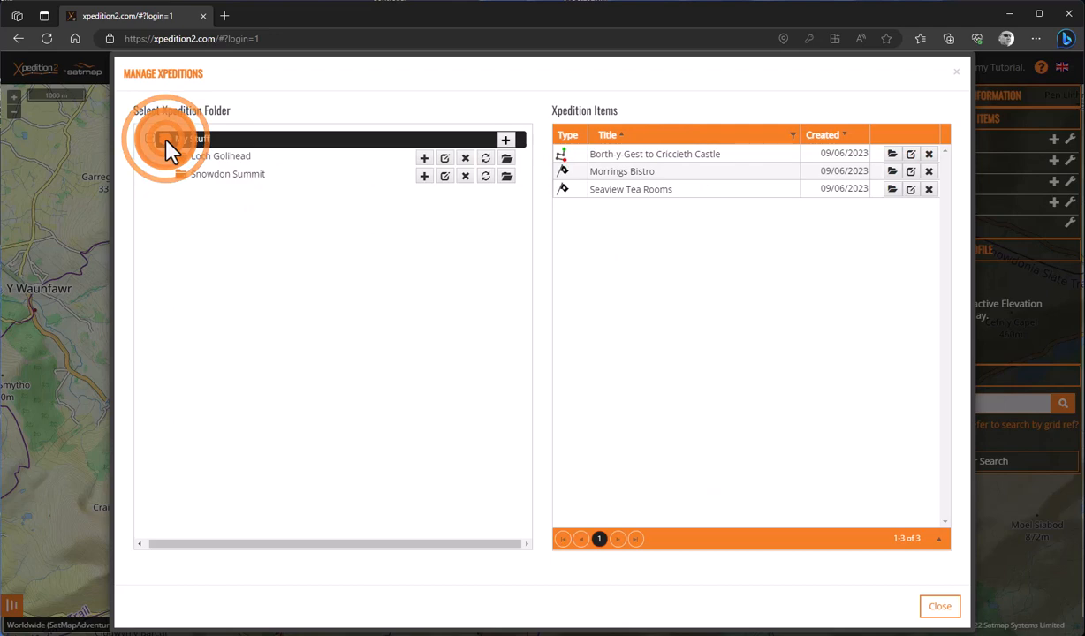
{"action": "left_click", "coordinate": [506, 139]}
{"action": "left_click", "coordinate": [509, 150]}
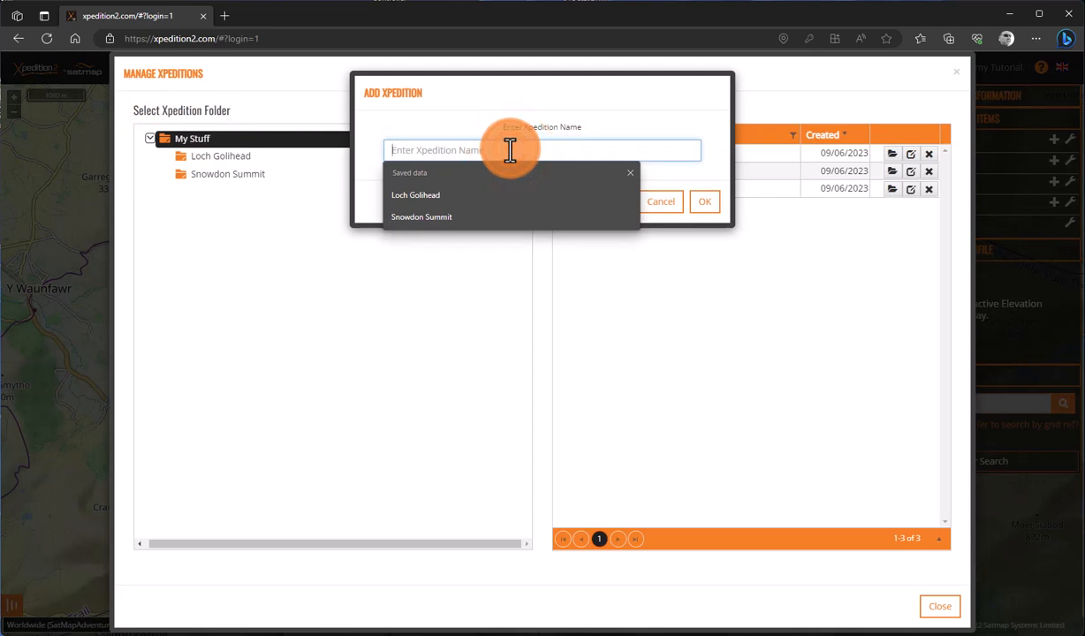
{"action": "type", "text": "Borth Y Get"}
{"action": "key", "text": "BackSpace"}
{"action": "type", "text": "st"}
{"action": "left_click", "coordinate": [704, 203]}
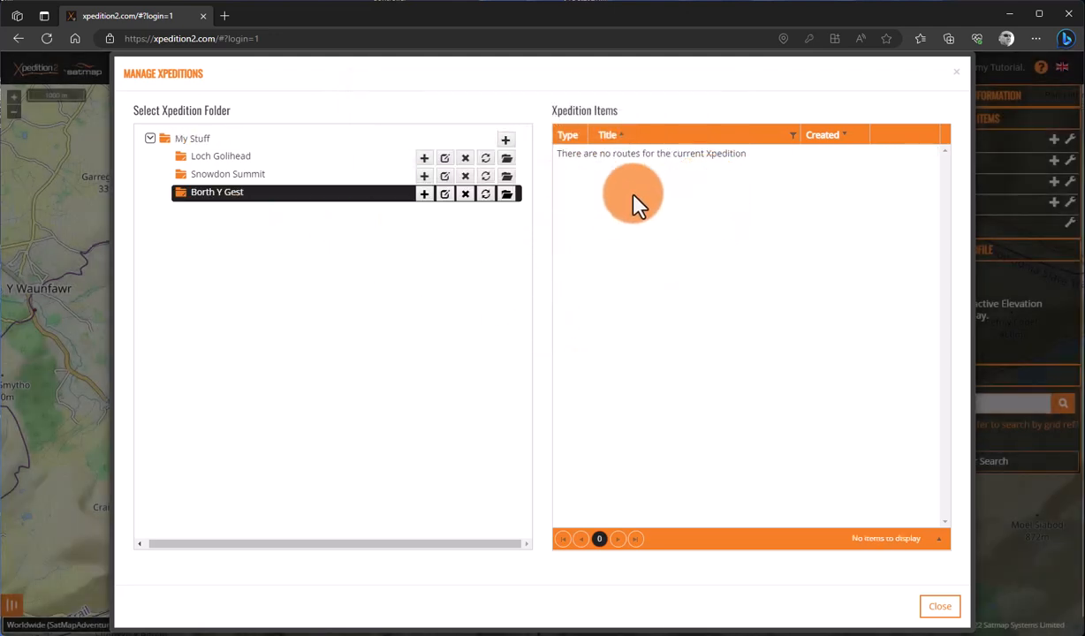
Move Seaview Tea Rooms, Morrings Bistro and the Borth-y-Gest to Criccieth Castle route into the Borth Y Gest folder, and open it.
{"action": "left_click", "coordinate": [249, 139]}
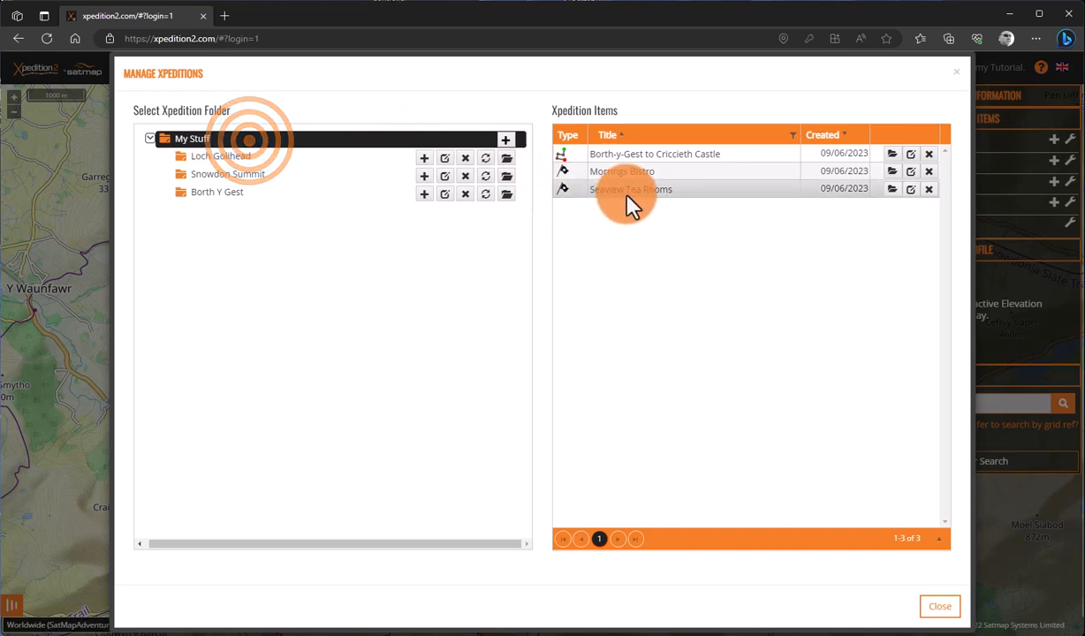
{"action": "left_click_drag", "start_coordinate": [625, 197], "coordinate": [256, 198]}
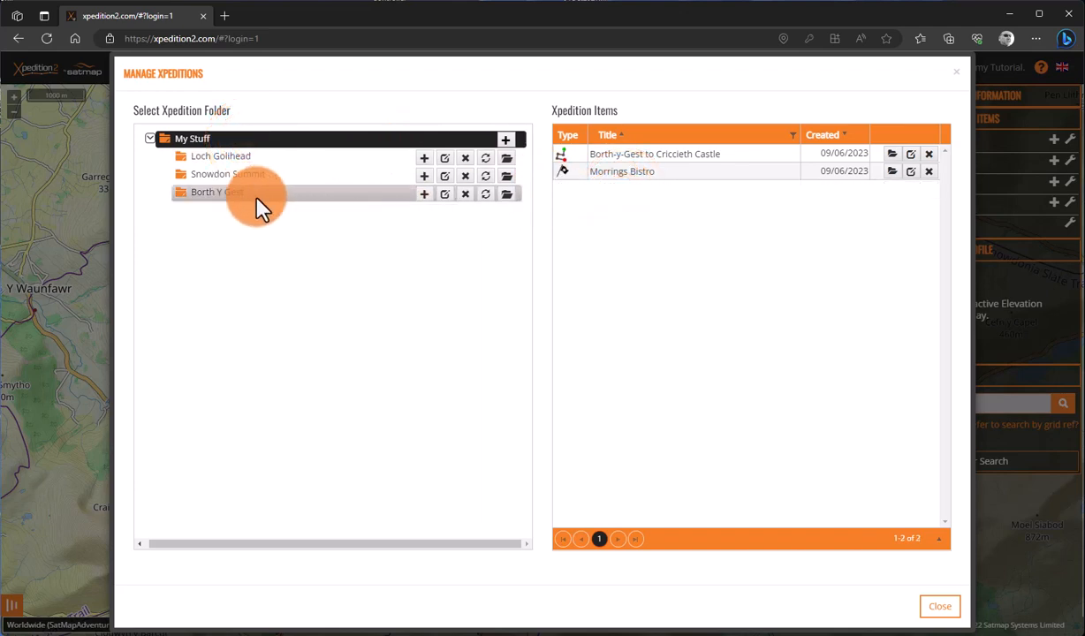
{"action": "left_click_drag", "start_coordinate": [608, 171], "coordinate": [203, 208]}
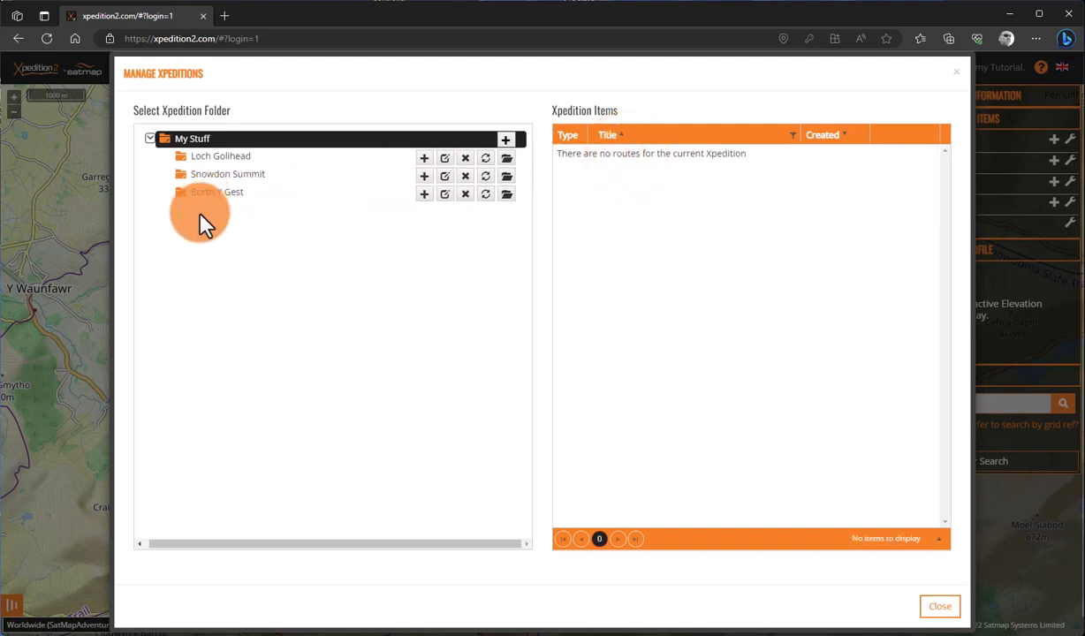
{"action": "left_click", "coordinate": [212, 194]}
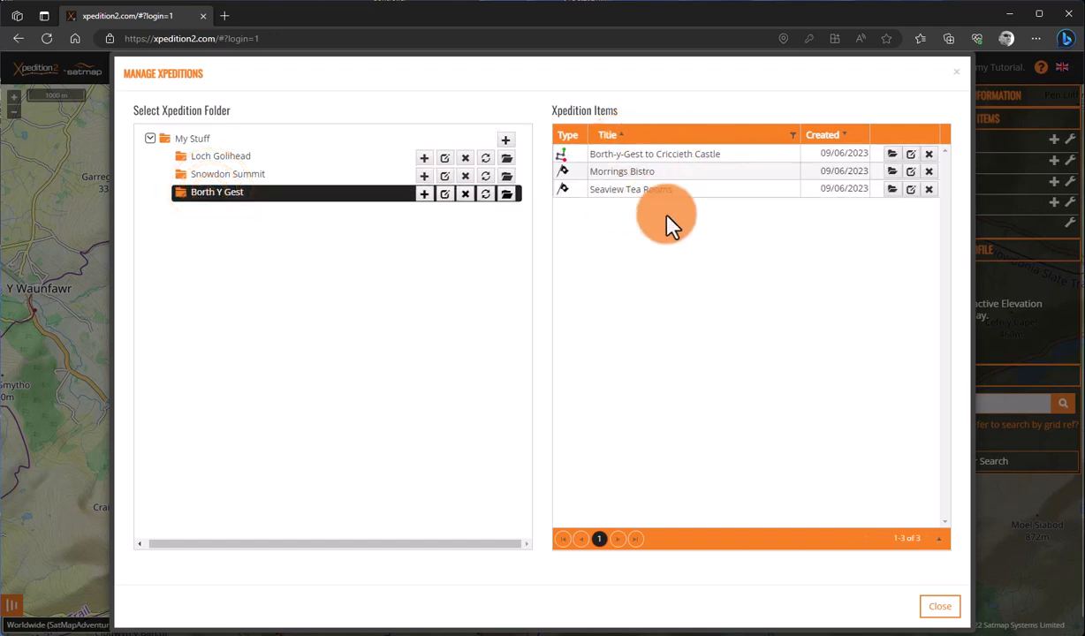
Check the items stored in the Loch Golihead, Snowdon Summit and Borth Y Gest folders one by one.
{"action": "left_click", "coordinate": [210, 175]}
{"action": "left_click", "coordinate": [211, 163]}
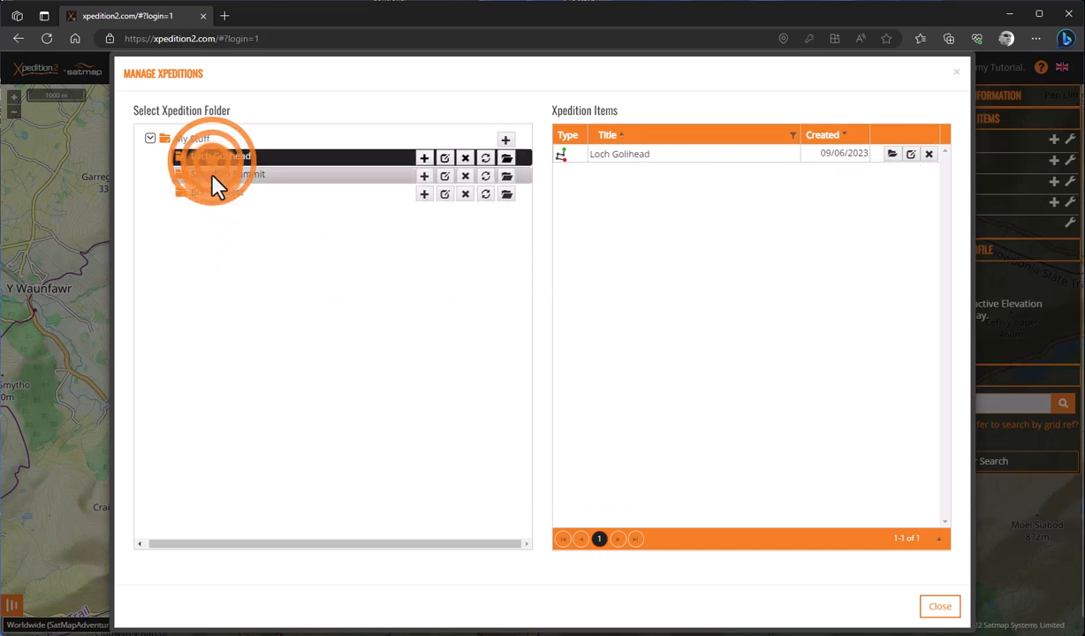
{"action": "left_click", "coordinate": [212, 175]}
{"action": "left_click", "coordinate": [216, 193]}
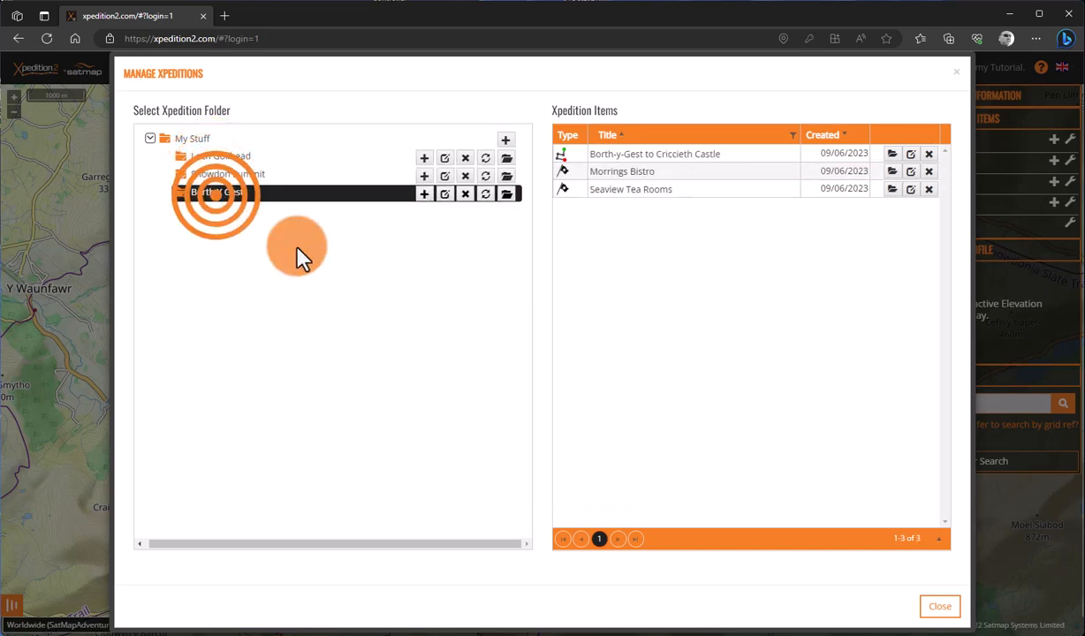